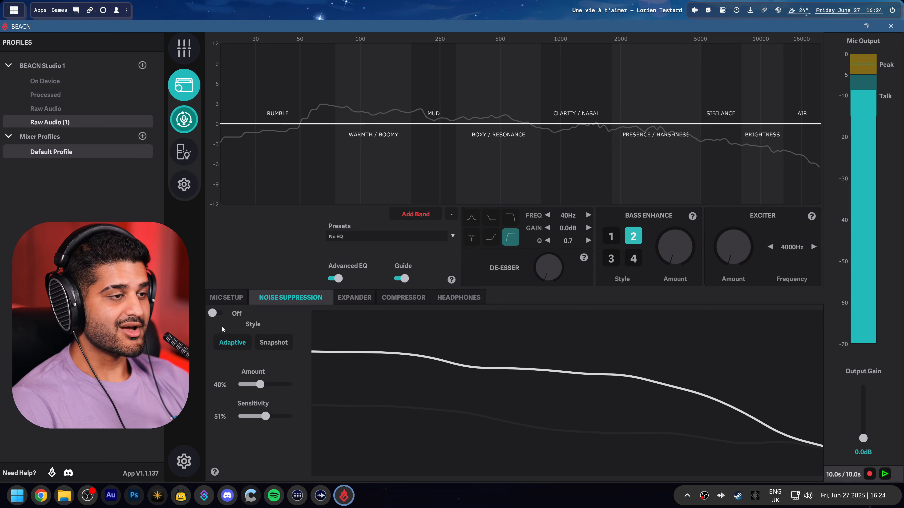
# Step: Set the noise suppression sensitivity to 40% and turn noise suppression on
pyautogui.moveTo(264, 417); pyautogui.dragTo(249, 418)
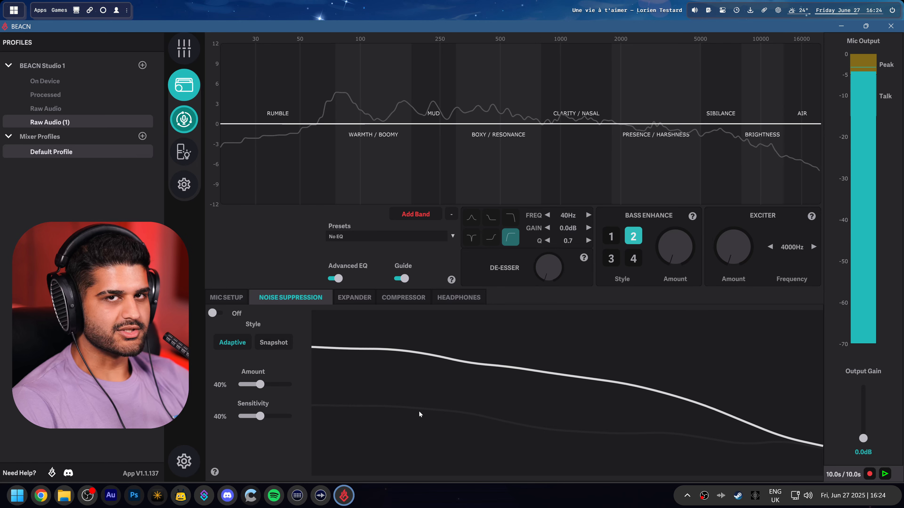
pyautogui.click(219, 313)
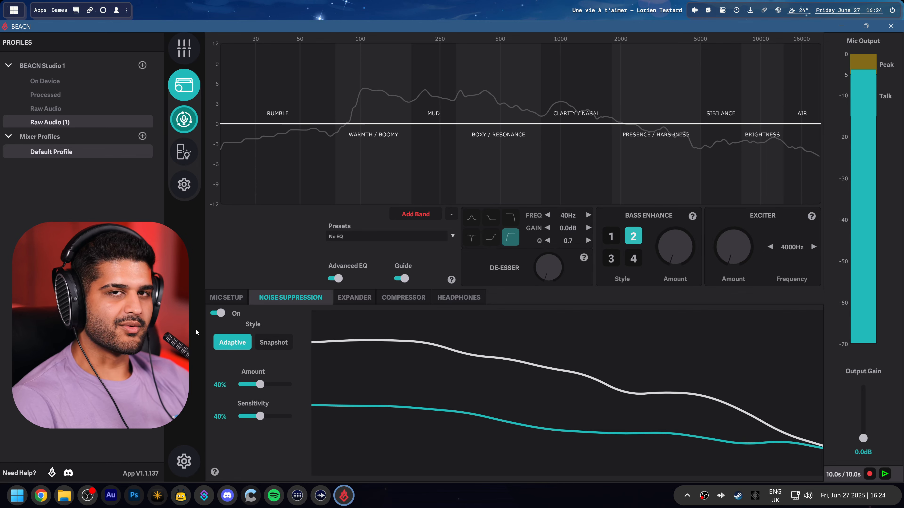
# Step: Review the expander settings, compare them with noise suppression, and open the compressor settings
pyautogui.click(354, 297)
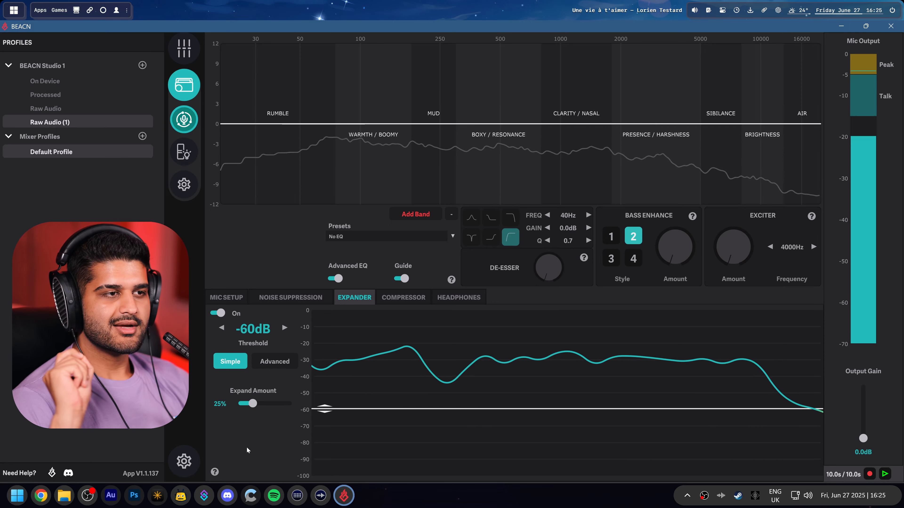
pyautogui.click(297, 291)
pyautogui.click(354, 298)
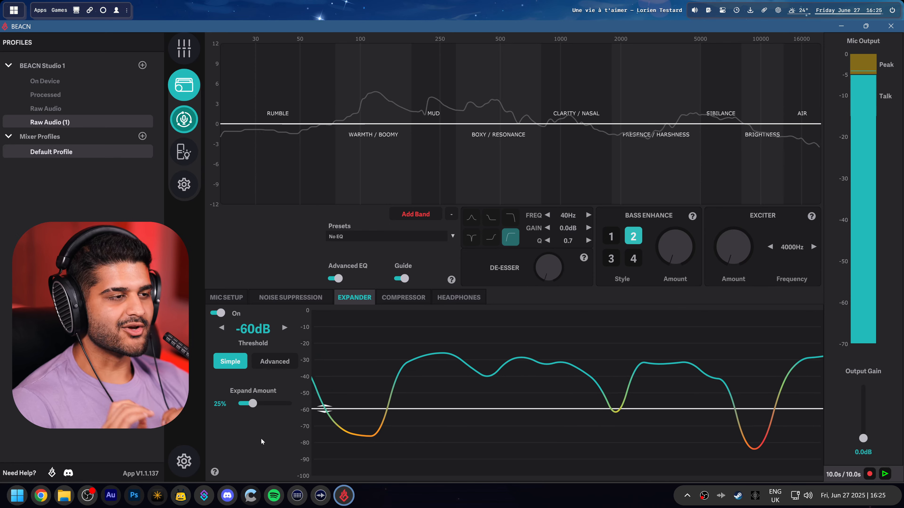
pyautogui.click(401, 298)
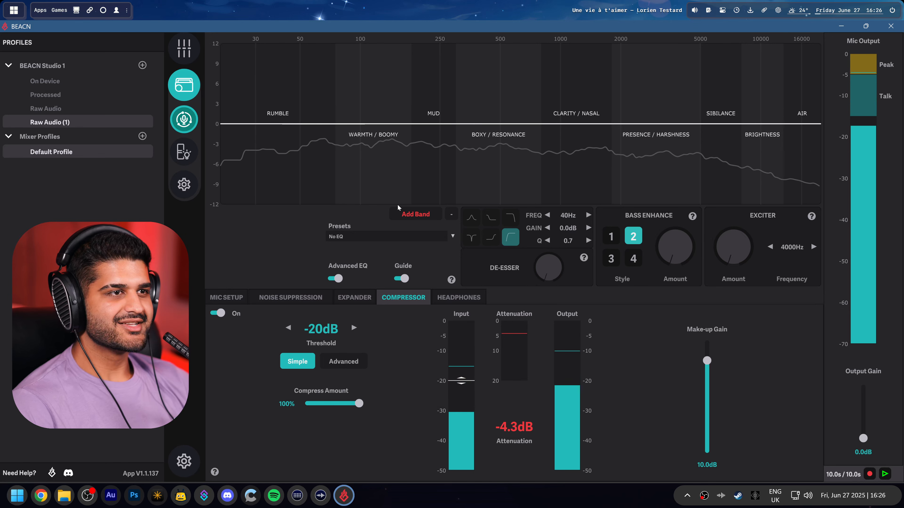
# Step: Add a high-pass EQ band at 40 Hz and switch its filter off and on to compare
pyautogui.click(415, 215)
pyautogui.click(512, 236)
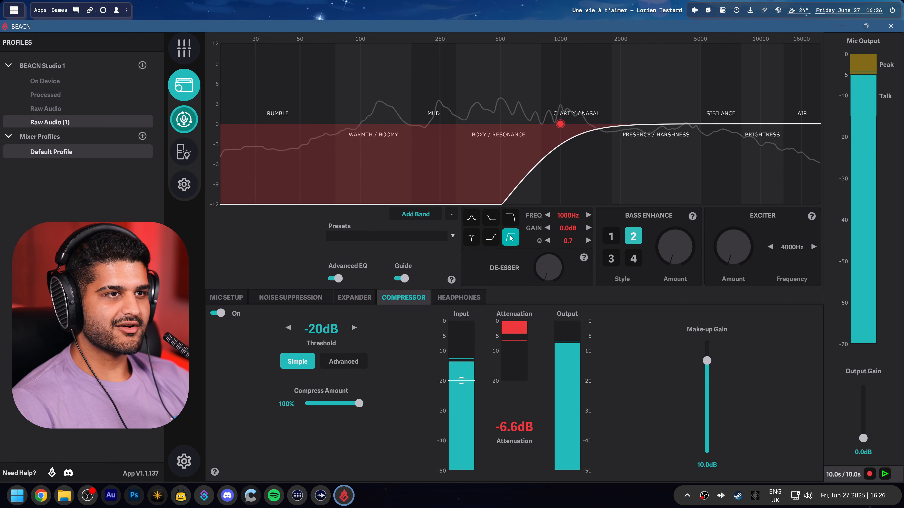
pyautogui.doubleClick(573, 216)
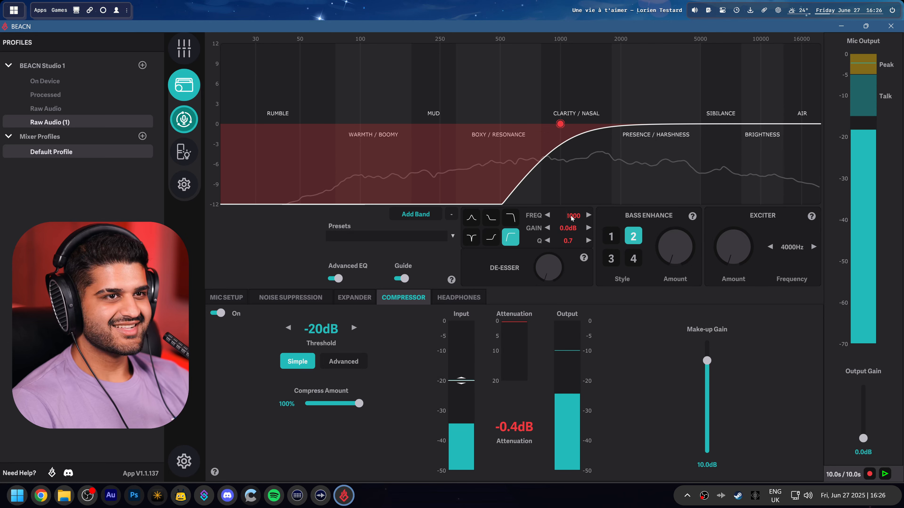
pyautogui.write('40')
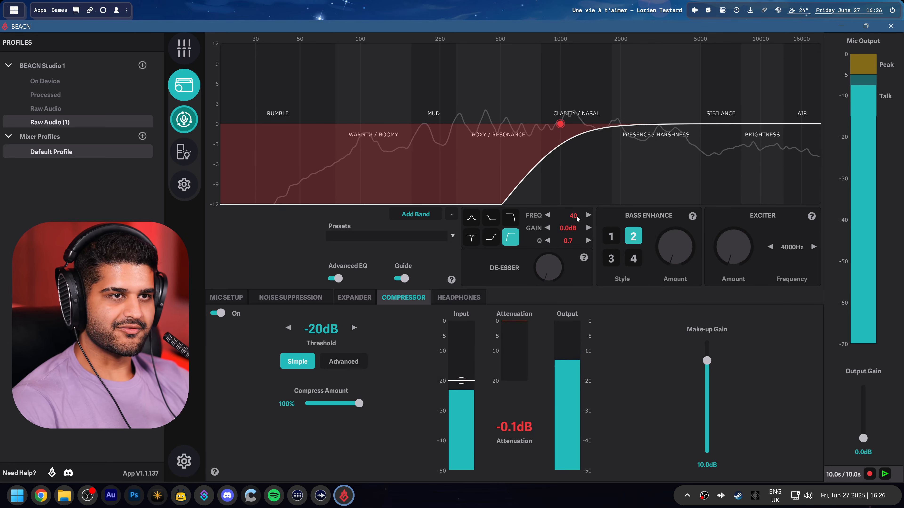
pyautogui.press('Return')
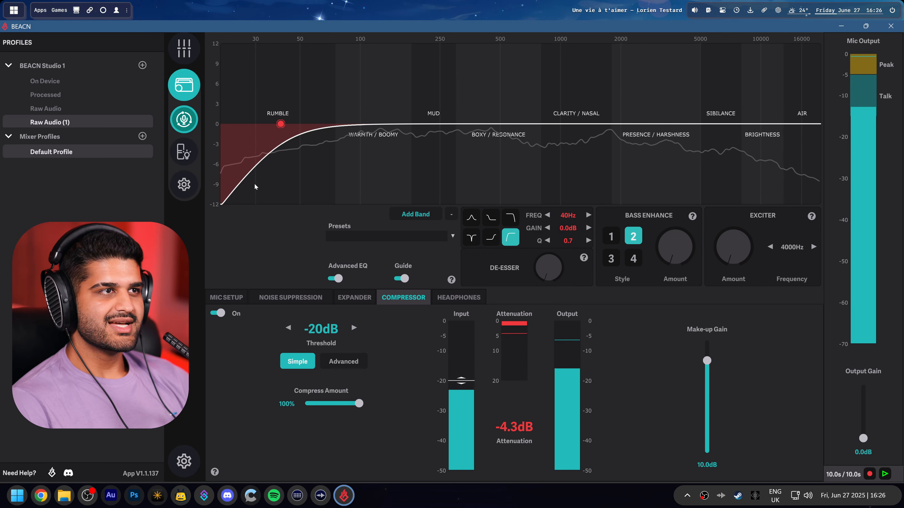
pyautogui.click(510, 237)
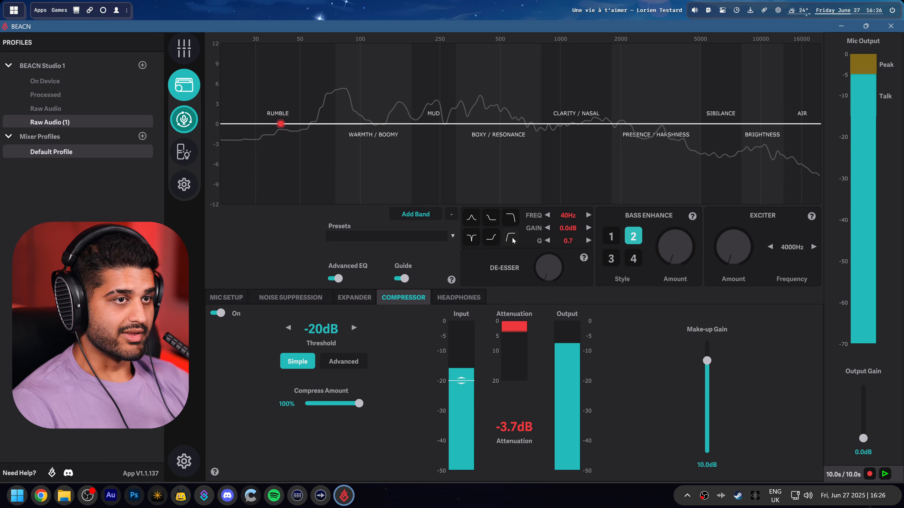
pyautogui.click(512, 238)
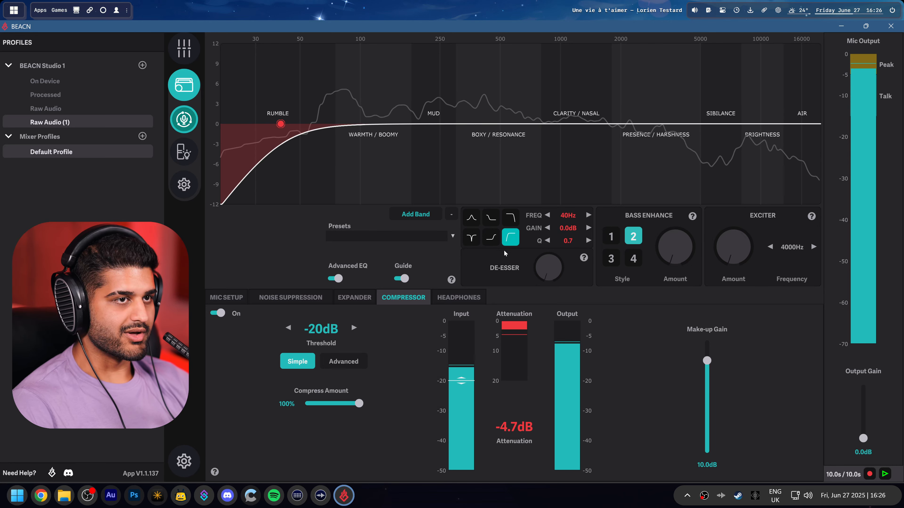
# Step: Add a bell EQ band at 90 Hz with 1 dB of gain
pyautogui.click(415, 214)
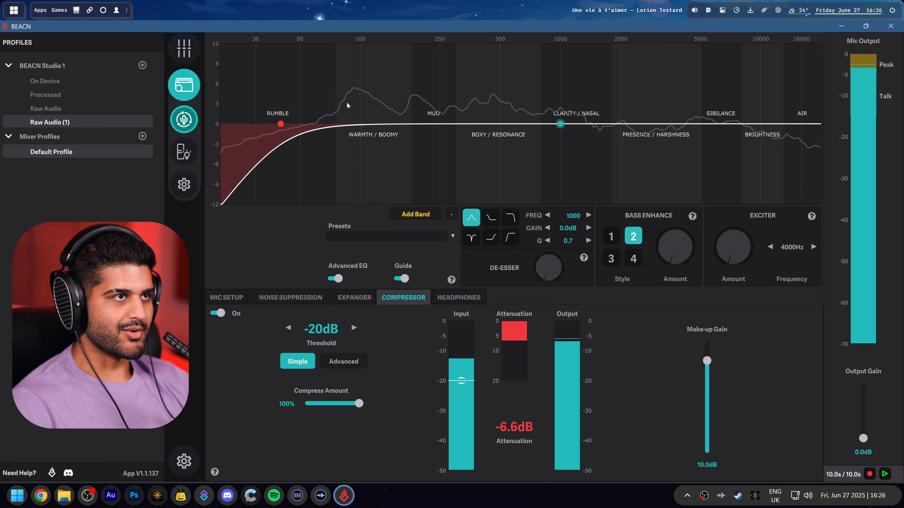
pyautogui.doubleClick(575, 218)
pyautogui.write('90')
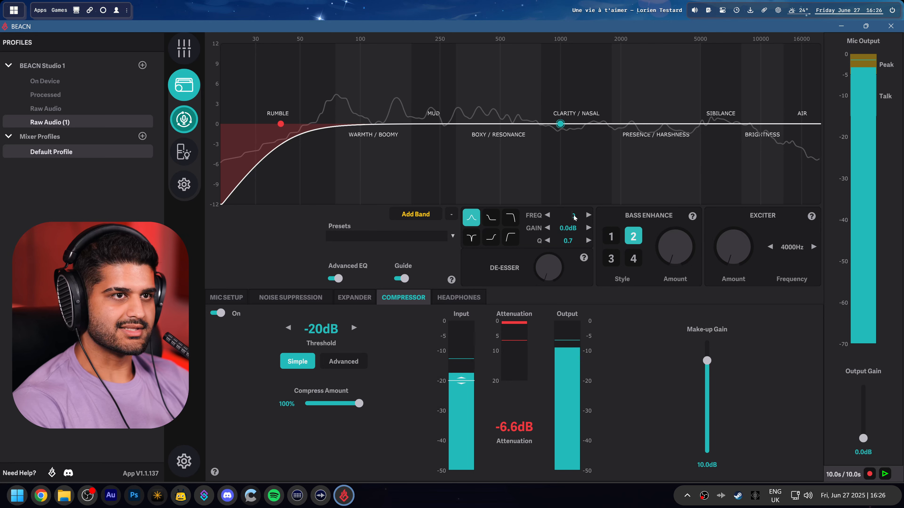
pyautogui.press('Return')
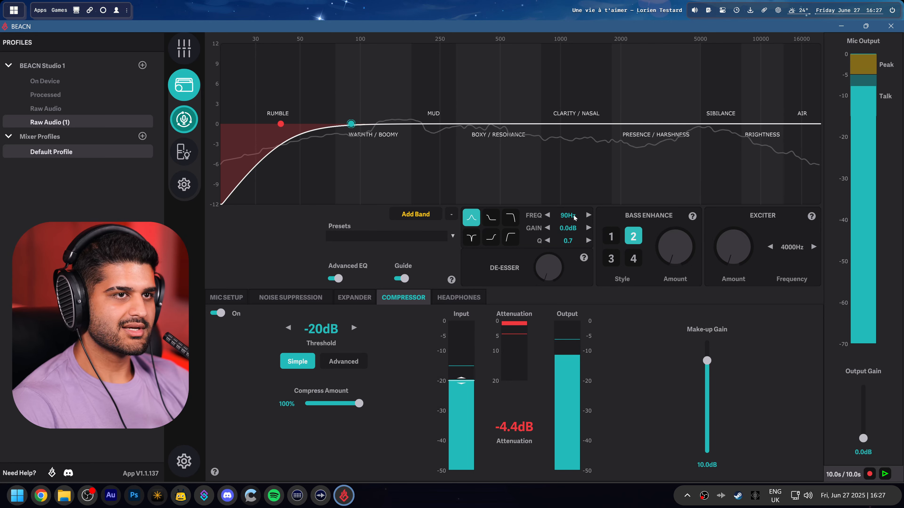
pyautogui.doubleClick(566, 229)
pyautogui.write('1')
pyautogui.press('Return')
# Step: Set Bass Enhance to style 3 and raise its amount to roughly a third
pyautogui.click(611, 259)
pyautogui.moveTo(671, 259); pyautogui.dragTo(665, 238)
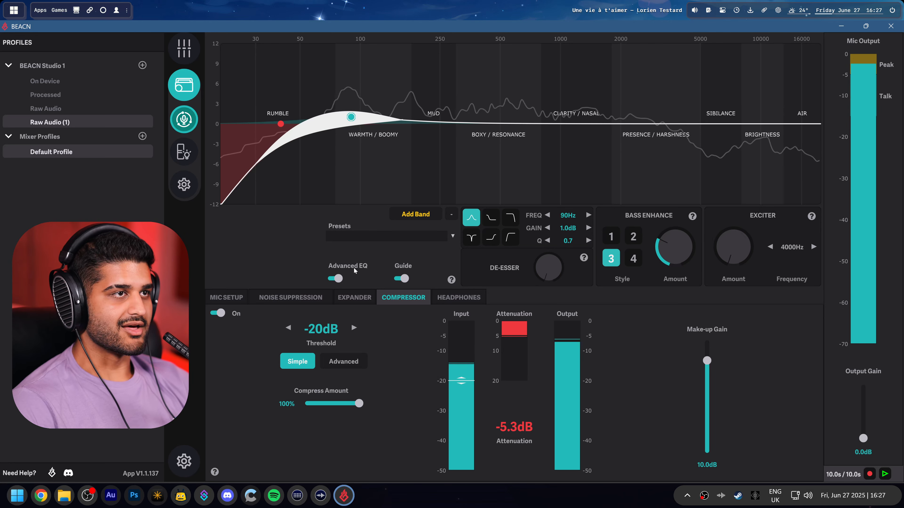
# Step: Add a bell EQ band at 350 Hz with -3 dB gain and a Q of 1.0
pyautogui.click(416, 215)
pyautogui.doubleClick(568, 215)
pyautogui.write('350')
pyautogui.press('Return')
pyautogui.doubleClick(567, 228)
pyautogui.write('-3')
pyautogui.press('Return')
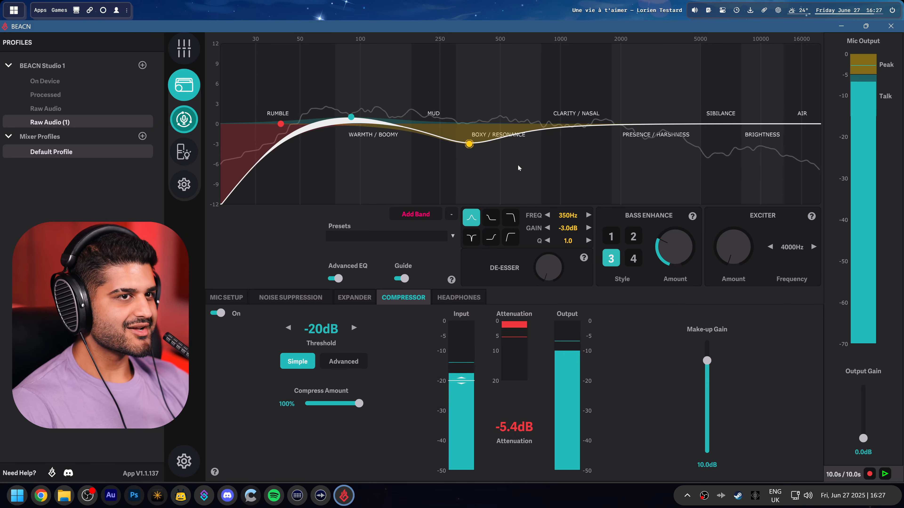
# Step: Add a bell EQ band at 3000 Hz with 2 dB of gain
pyautogui.click(423, 213)
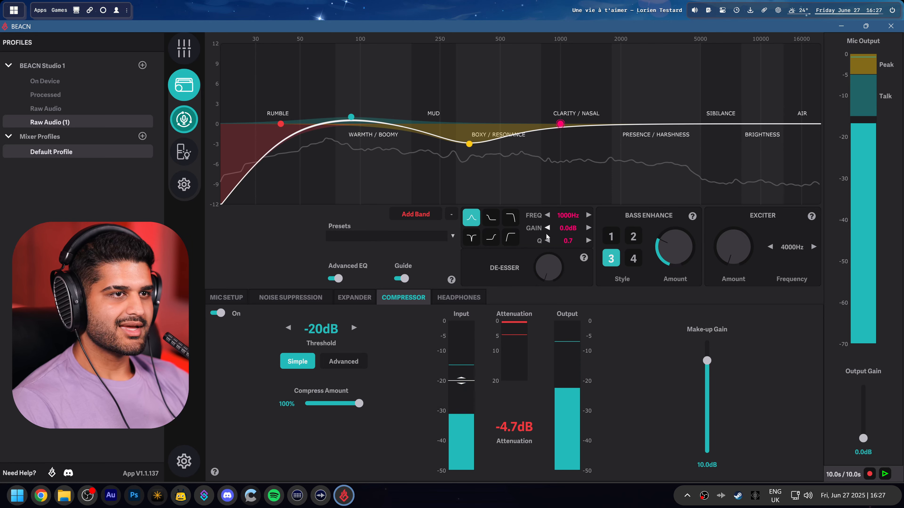
pyautogui.click(570, 218)
pyautogui.write('3000')
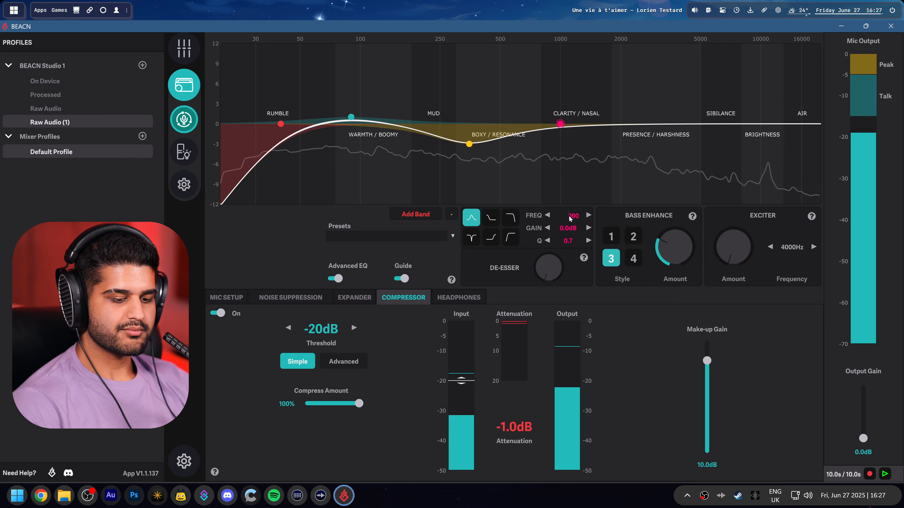
pyautogui.click(602, 219)
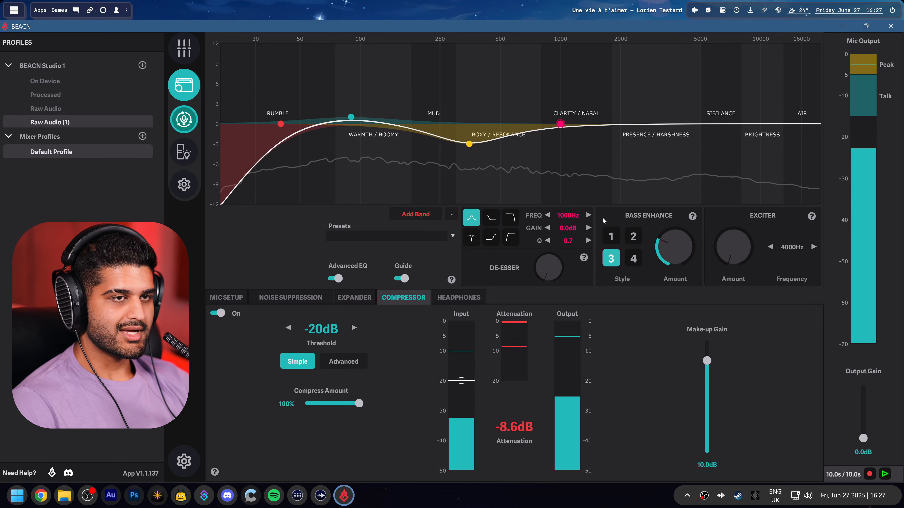
pyautogui.click(566, 215)
pyautogui.write('3000')
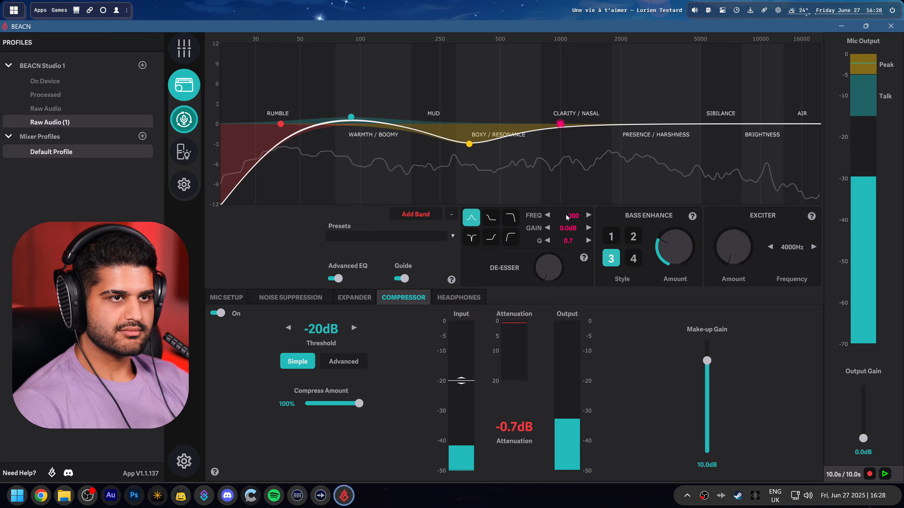
pyautogui.press('Return')
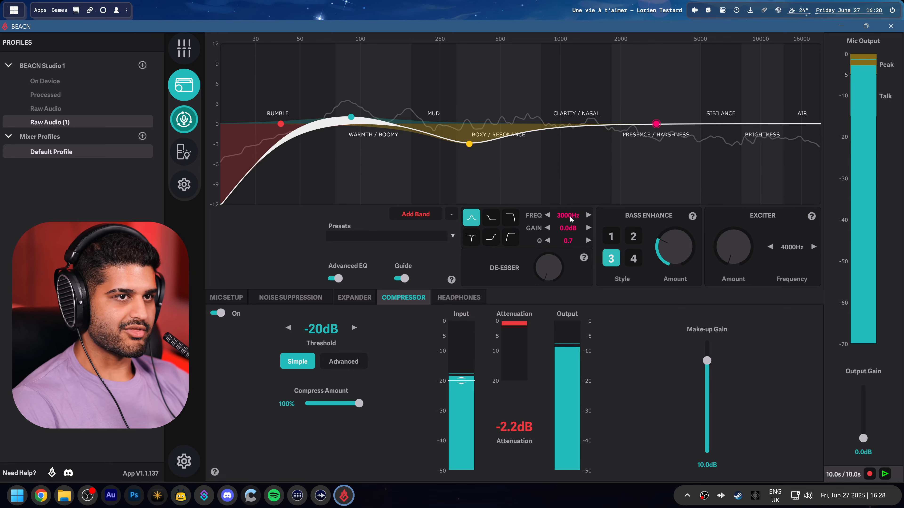
pyautogui.click(563, 229)
pyautogui.write('20')
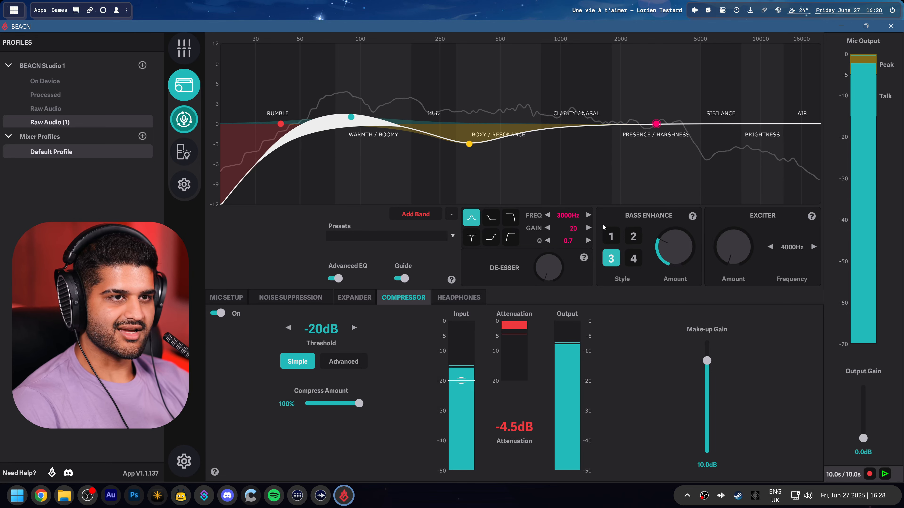
pyautogui.press('Return')
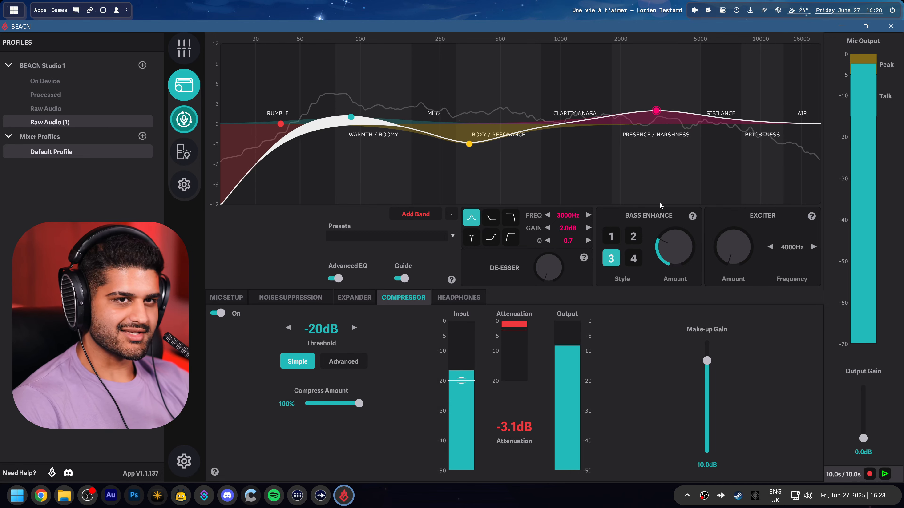
# Step: Set the exciter amount to 30 and add a high-shelf EQ band at 16000 Hz with 5 dB of gain
pyautogui.moveTo(717, 257); pyautogui.dragTo(706, 235)
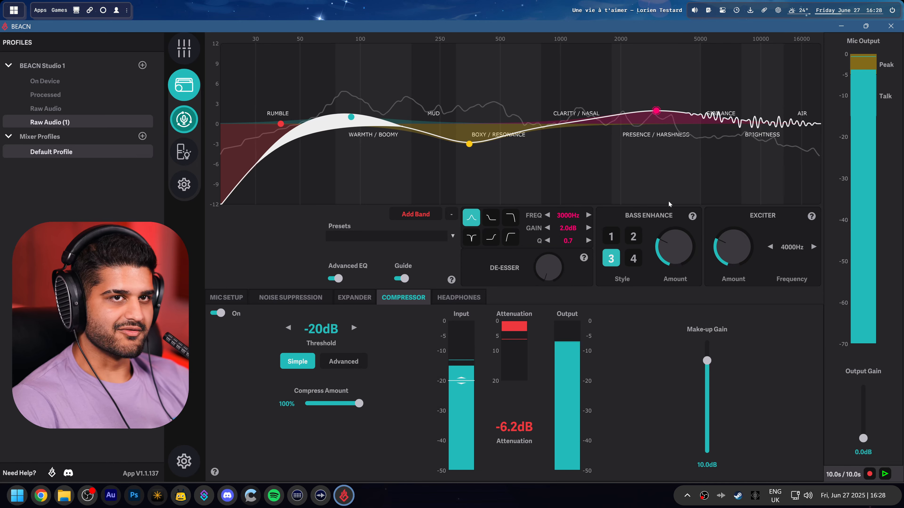
pyautogui.click(419, 216)
pyautogui.click(490, 237)
pyautogui.moveTo(561, 123); pyautogui.dragTo(801, 90)
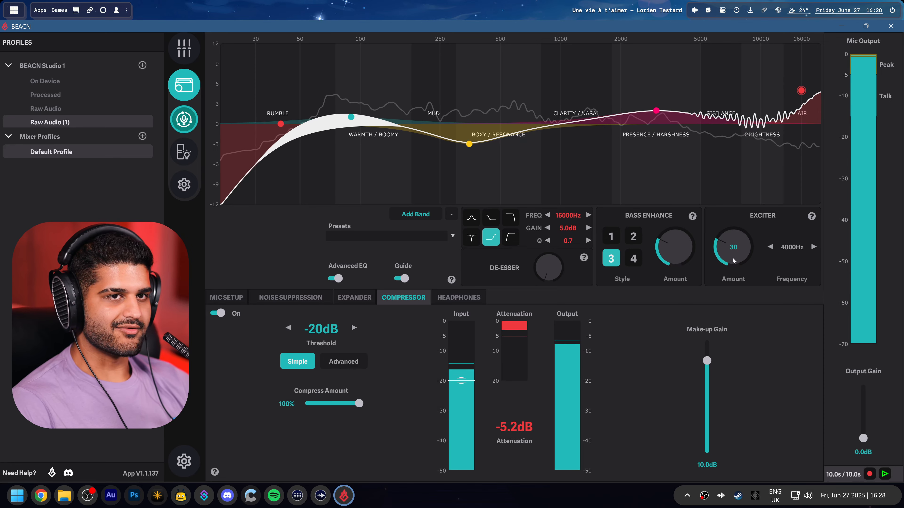
# Step: Raise the exciter amount to about half and set the de-esser to 3
pyautogui.moveTo(732, 261); pyautogui.dragTo(731, 240)
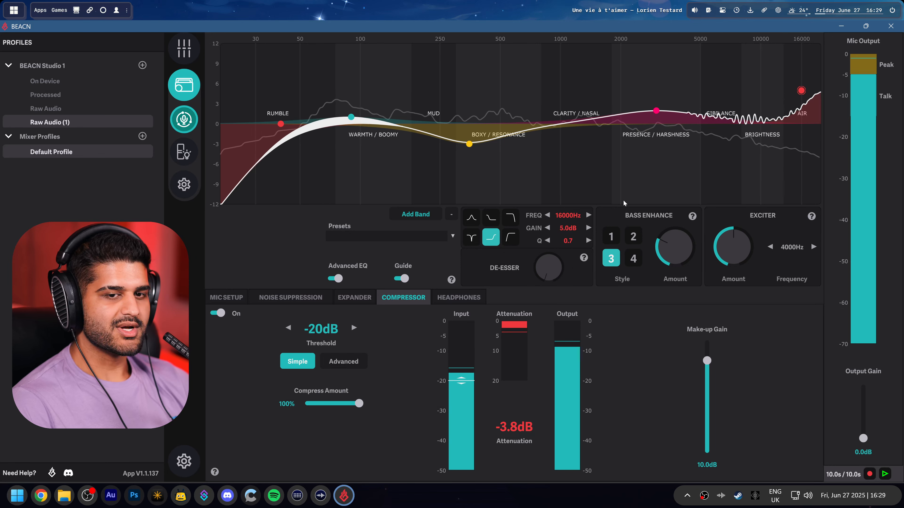
pyautogui.moveTo(545, 272)
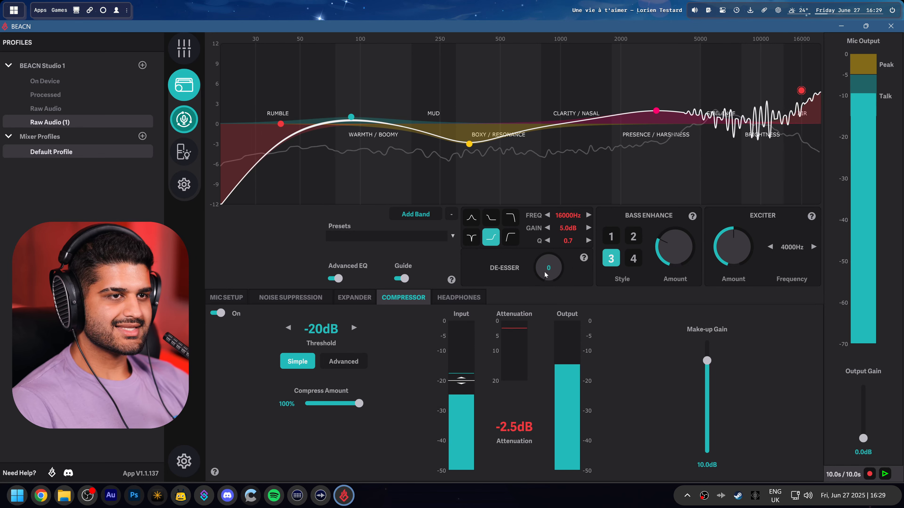
pyautogui.moveTo(545, 272)
pyautogui.mouseDown()
pyautogui.moveTo(553, 283)
pyautogui.moveTo(539, 278)
pyautogui.moveTo(534, 260)
pyautogui.moveTo(546, 274)
pyautogui.moveTo(541, 96)
pyautogui.moveTo(542, 281)
pyautogui.moveTo(554, 269)
pyautogui.moveTo(547, 275)
pyautogui.mouseUp()
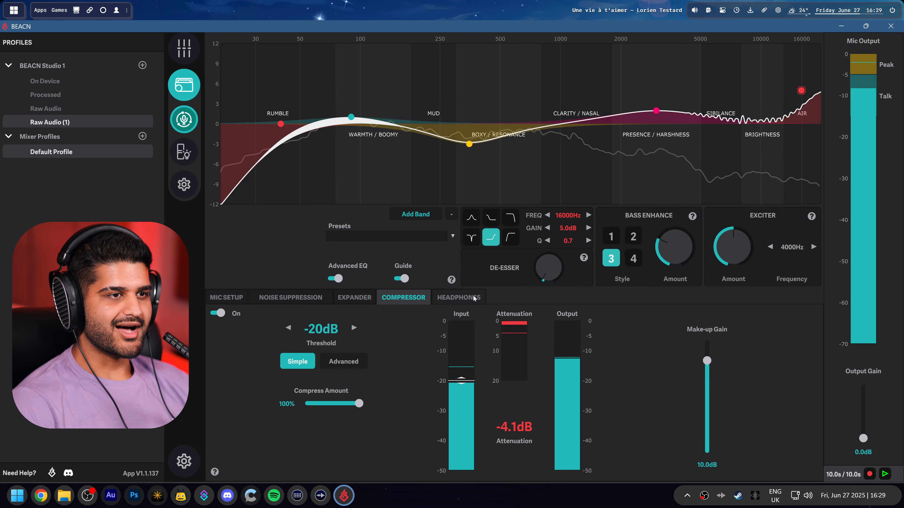
# Step: Review the headphone settings, then go back through the compressor, expander and noise suppression settings to the mic setup
pyautogui.click(459, 297)
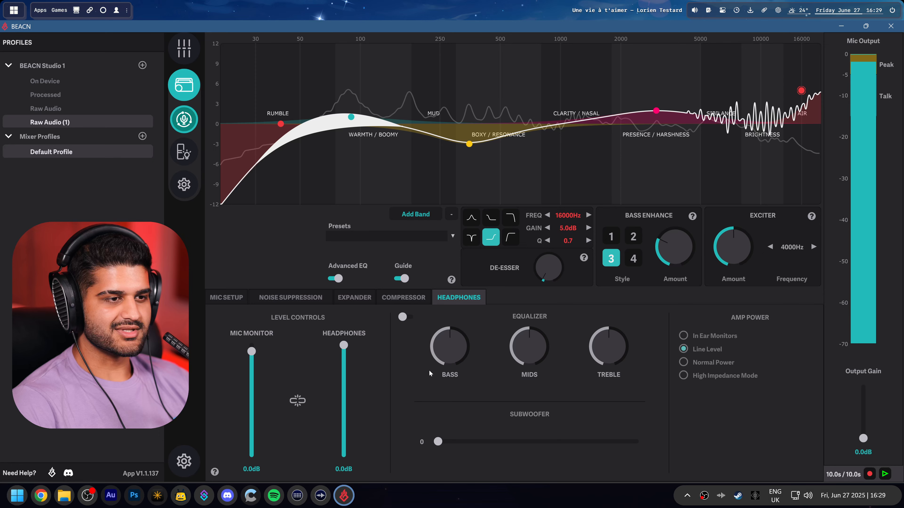
pyautogui.moveTo(460, 340)
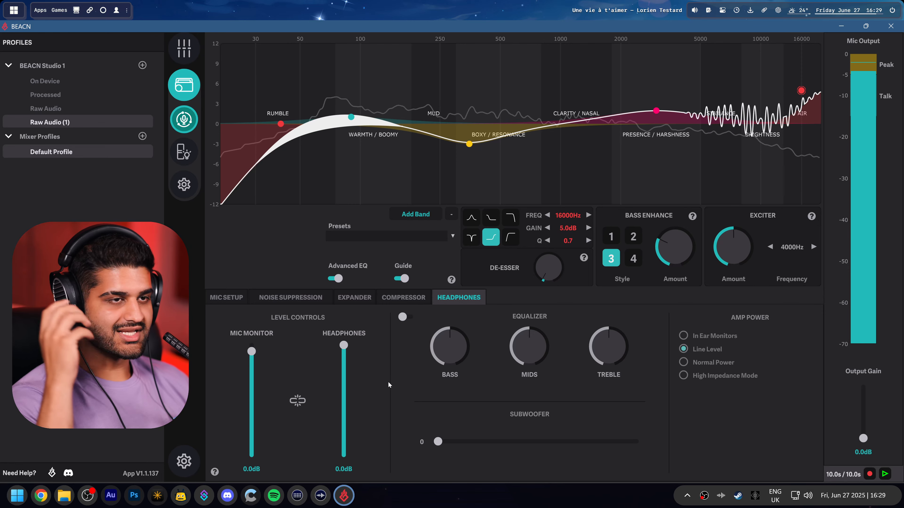
pyautogui.click(413, 303)
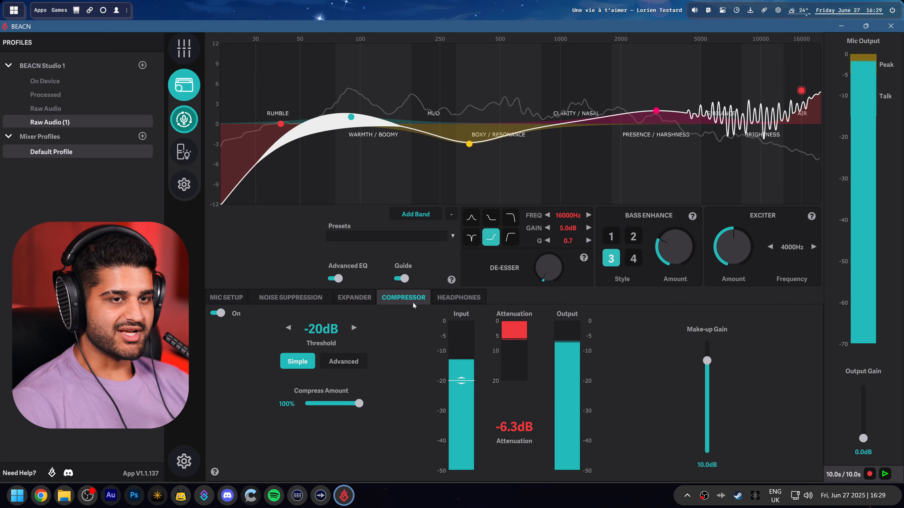
pyautogui.click(354, 298)
pyautogui.click(291, 297)
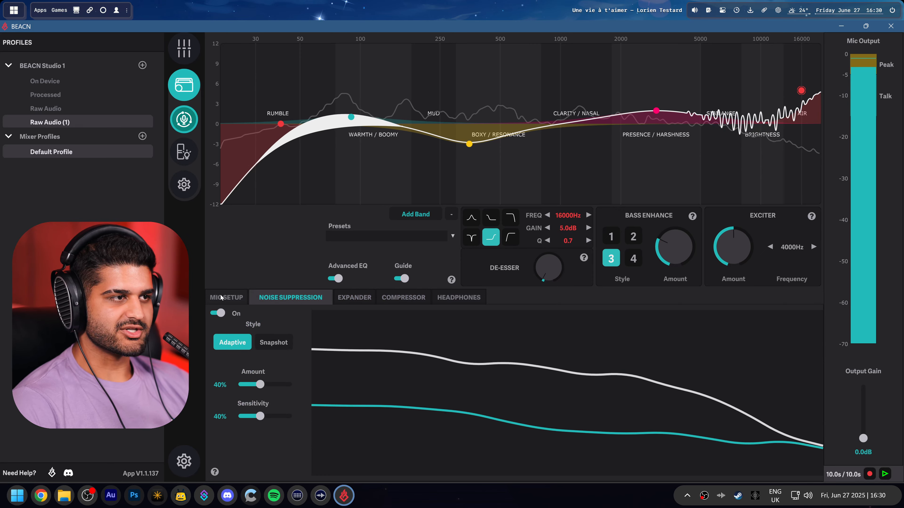
pyautogui.click(221, 297)
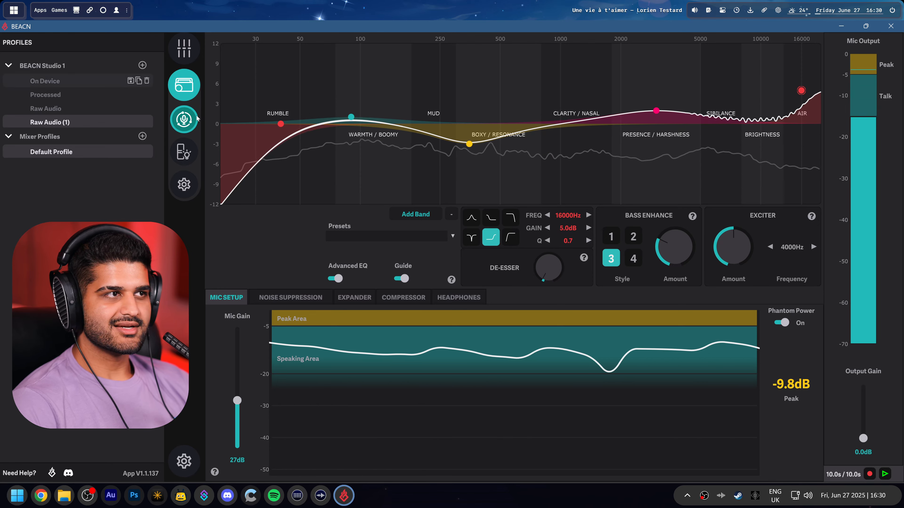
# Step: Switch Advanced EQ off and on to compare the simple and advanced equaliser
pyautogui.click(335, 278)
pyautogui.click(336, 278)
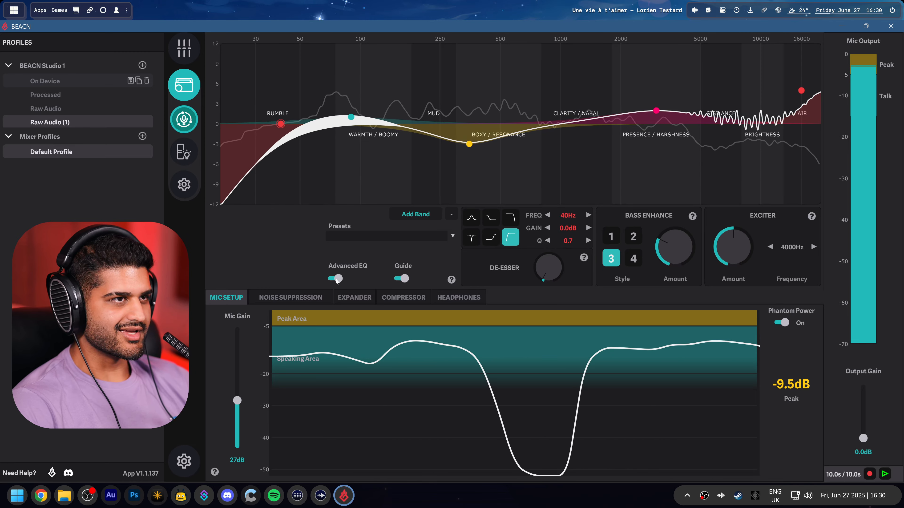
pyautogui.click(336, 279)
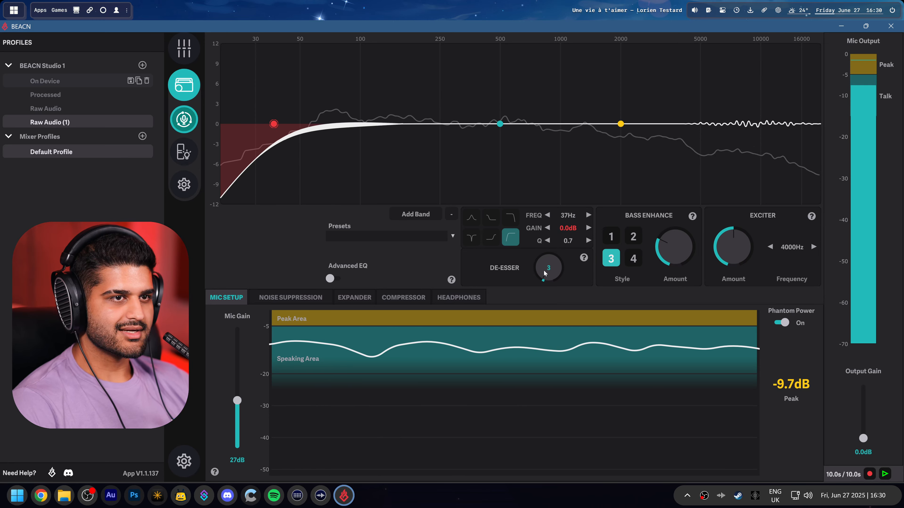
pyautogui.click(329, 278)
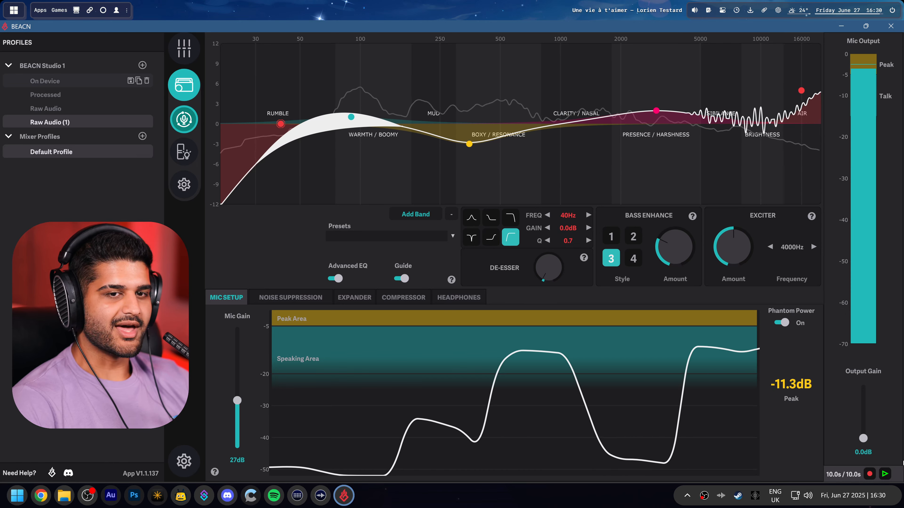
# Step: Play back the recorded voice sample while sweeping the 350 Hz band upward, then down to about 557 Hz at -5.1 dB
pyautogui.click(886, 475)
pyautogui.moveTo(469, 143); pyautogui.dragTo(469, 85)
pyautogui.moveTo(469, 89); pyautogui.dragTo(513, 161)
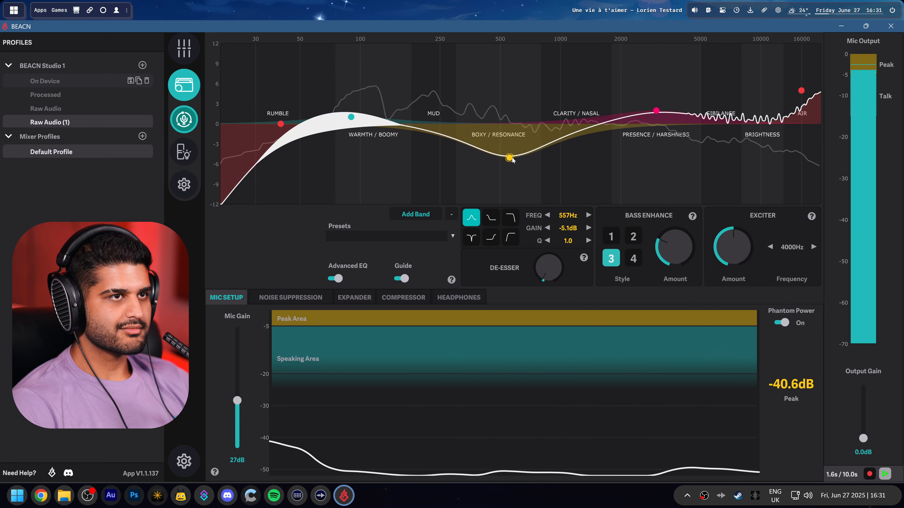